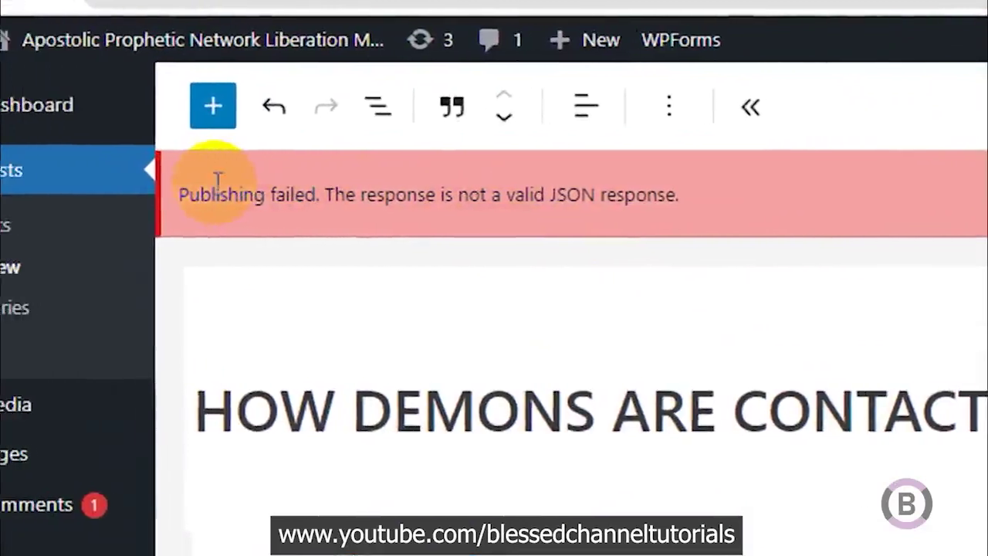
# - Retry publishing the WordPress post after the 'Publishing failed' error
pyautogui.moveTo(230, 187); pyautogui.dragTo(720, 201)
pyautogui.click(742, 202)
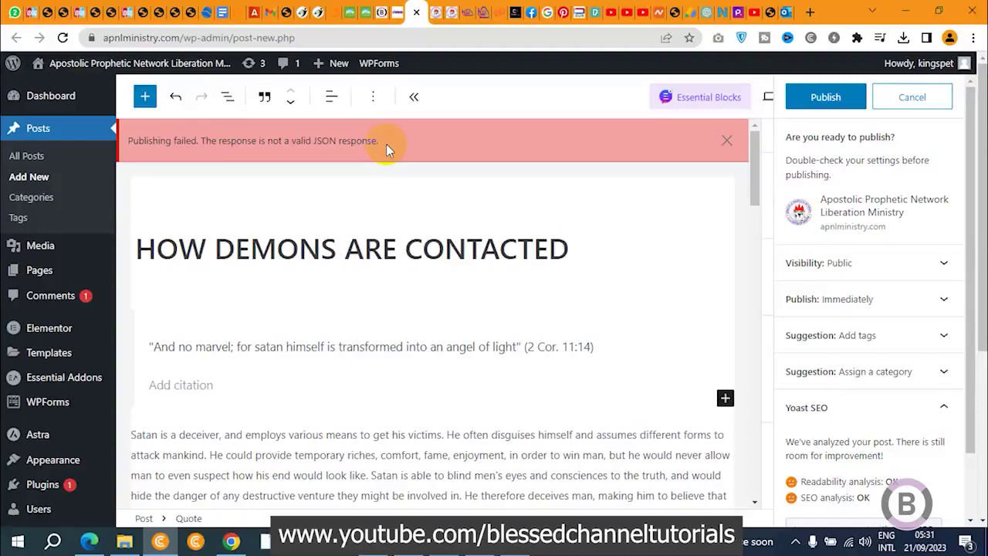
pyautogui.click(478, 257)
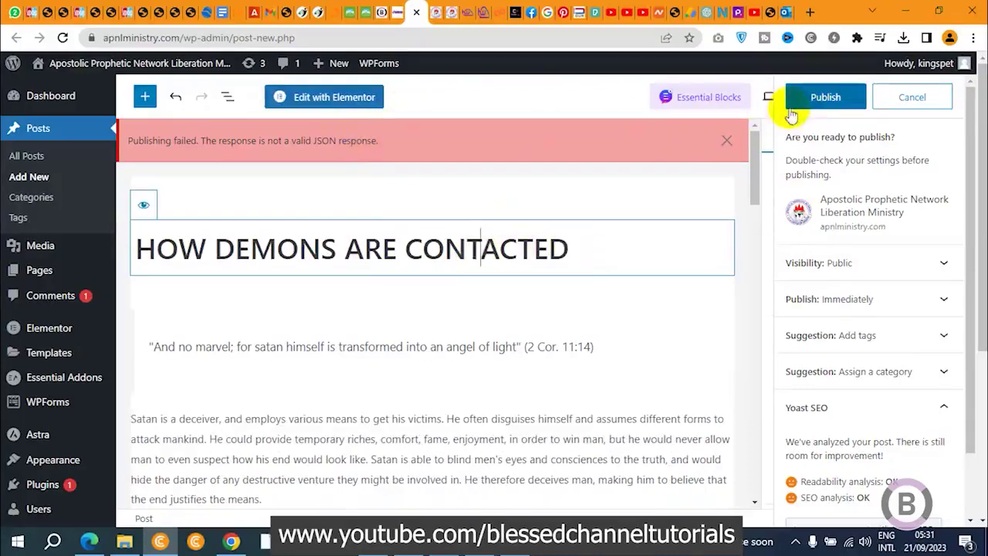
pyautogui.click(818, 107)
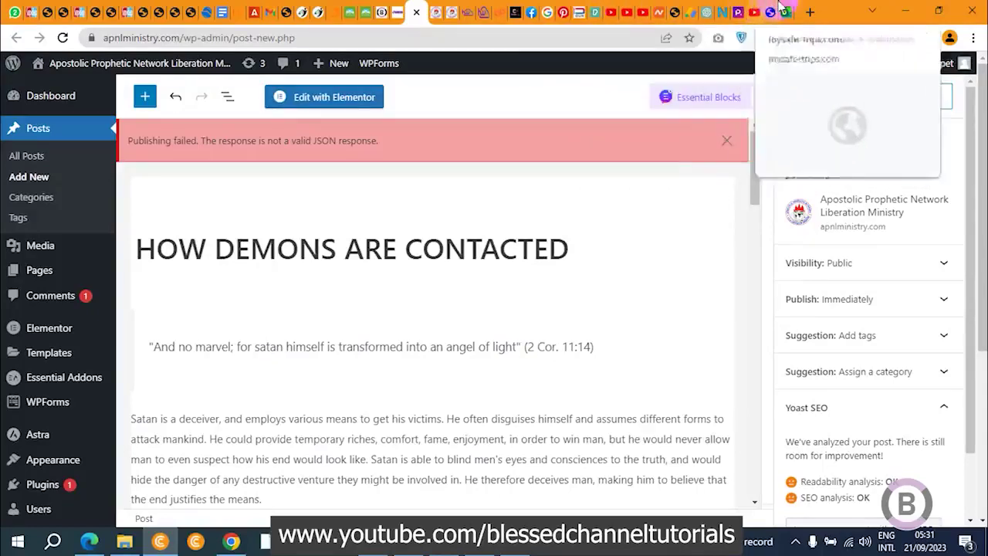
# - Open public_html in File Manager and save Settings with Show Hidden Files (dotfiles) enabled
pyautogui.click(501, 9)
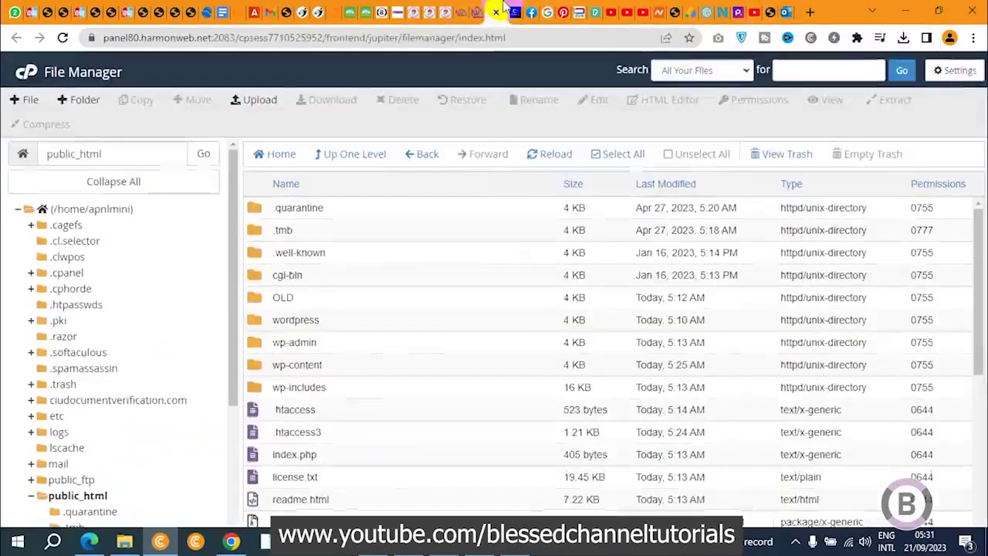
pyautogui.click(69, 494)
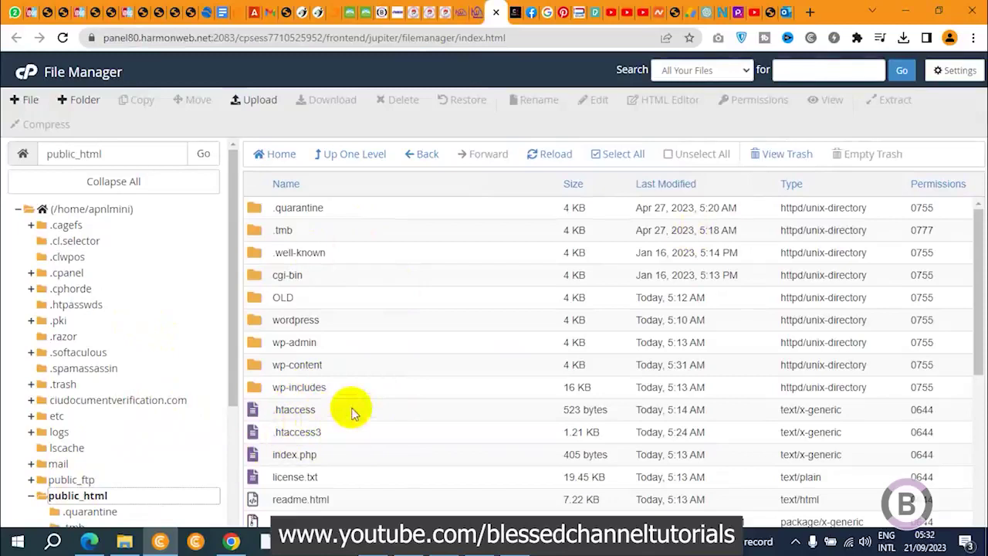
pyautogui.click(957, 70)
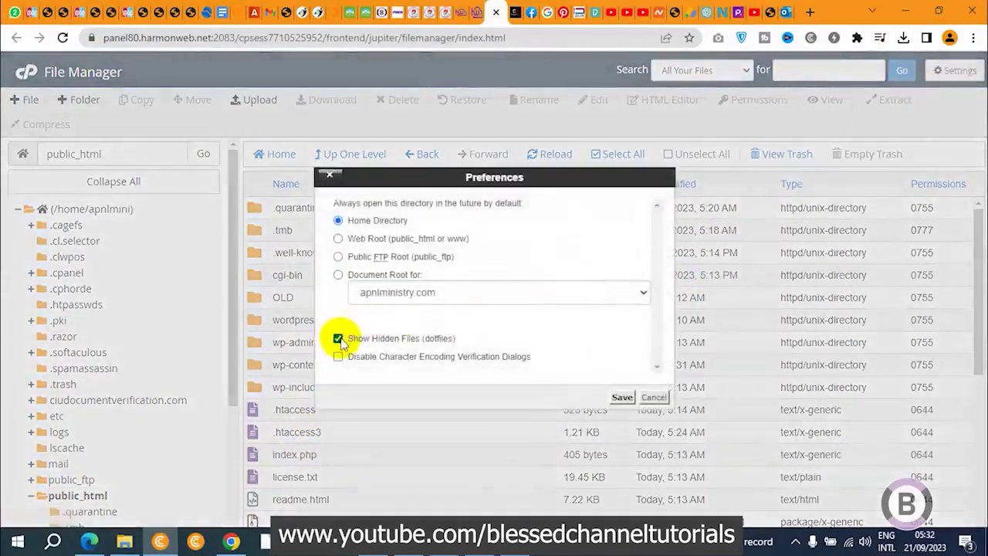
pyautogui.click(339, 339)
pyautogui.click(339, 340)
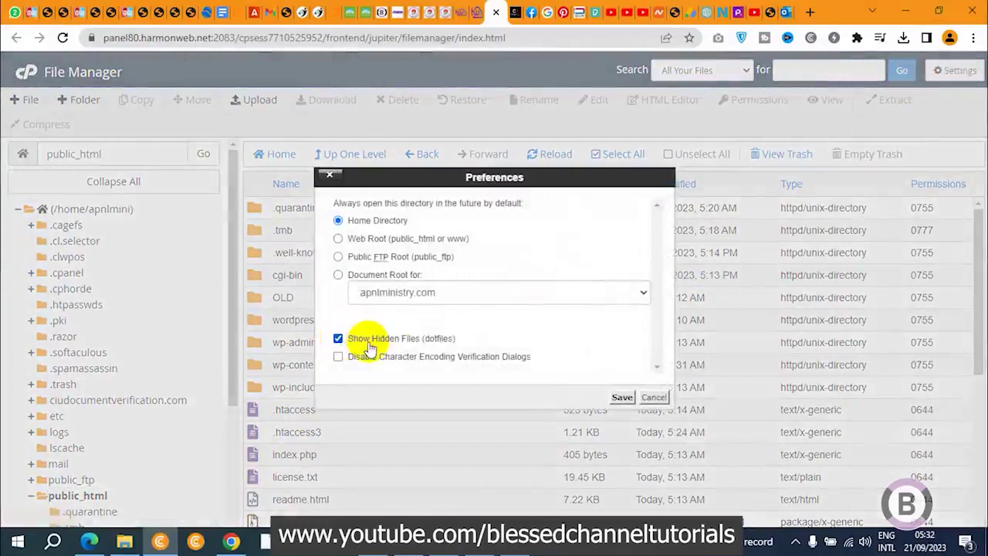
pyautogui.click(622, 397)
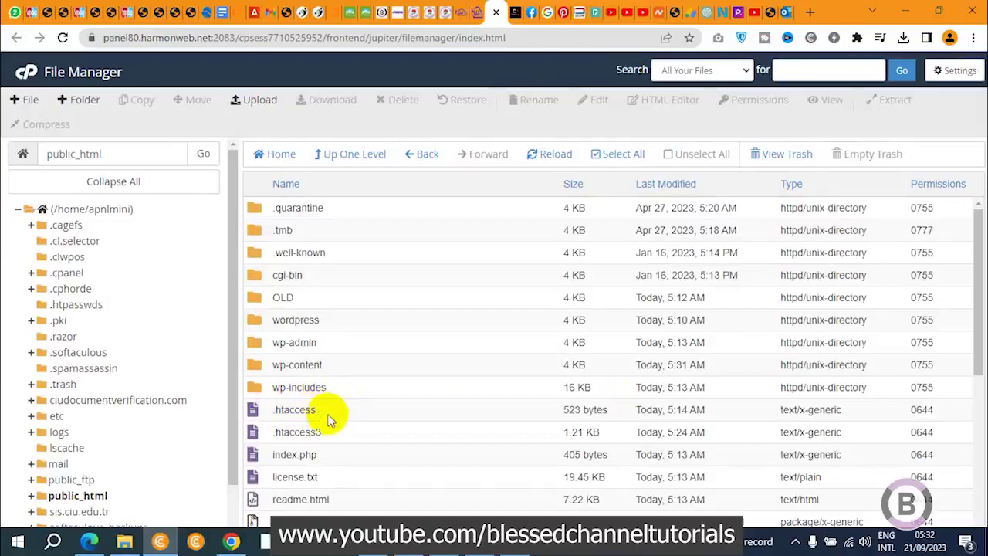
# - Compare the .htaccess and .htaccess3 files, starting then cancelling a rename of .htaccess3
pyautogui.click(328, 414)
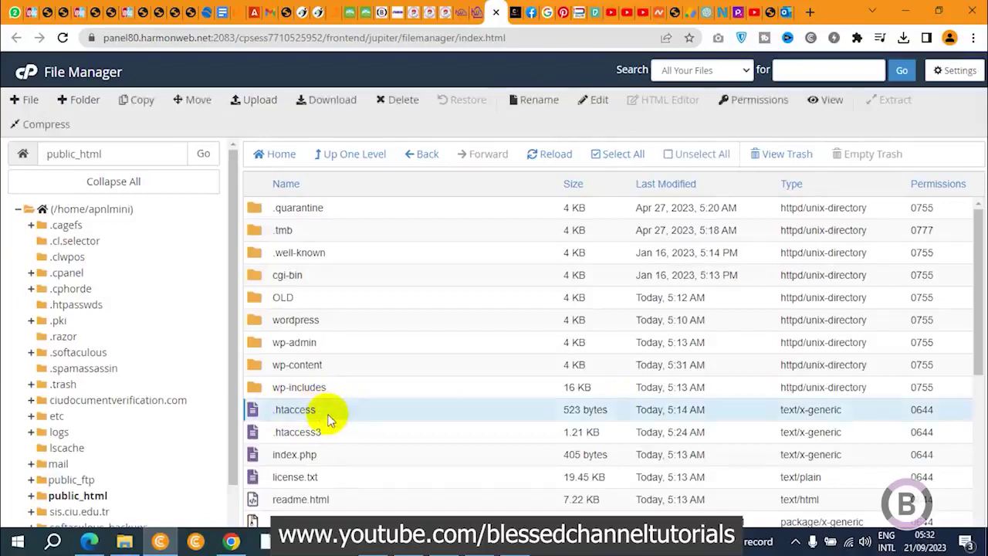
pyautogui.click(334, 440)
pyautogui.click(326, 413)
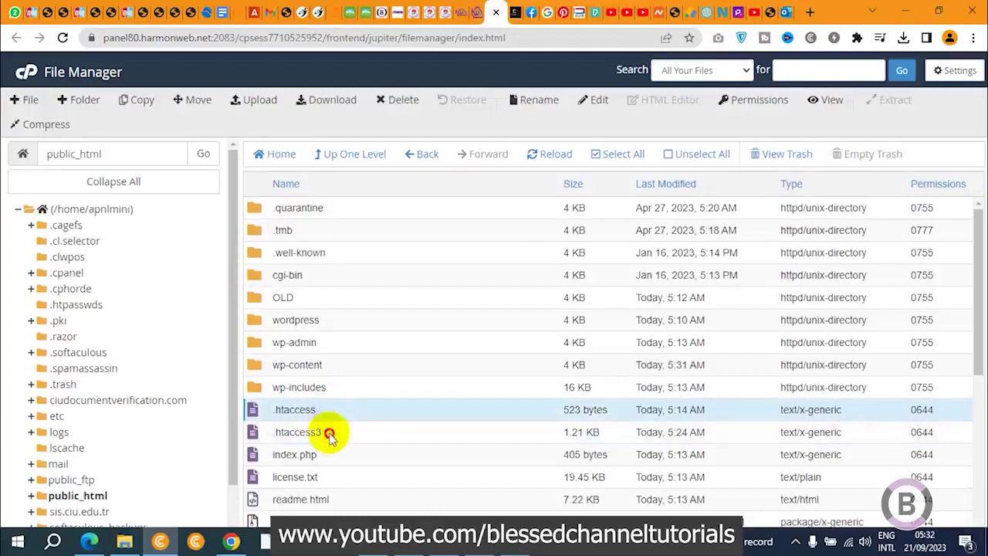
pyautogui.click(330, 436)
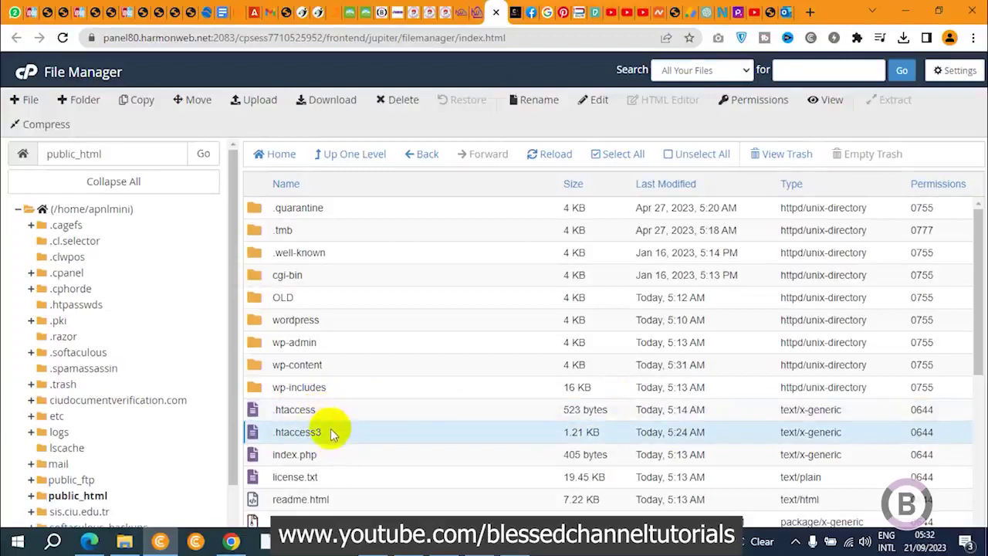
pyautogui.rightClick(330, 430)
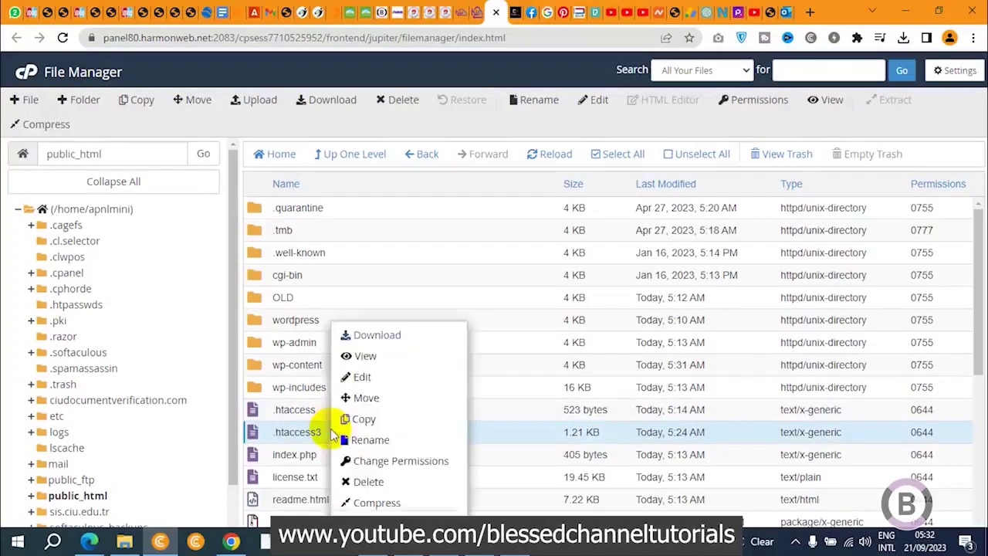
pyautogui.click(370, 440)
pyautogui.click(431, 301)
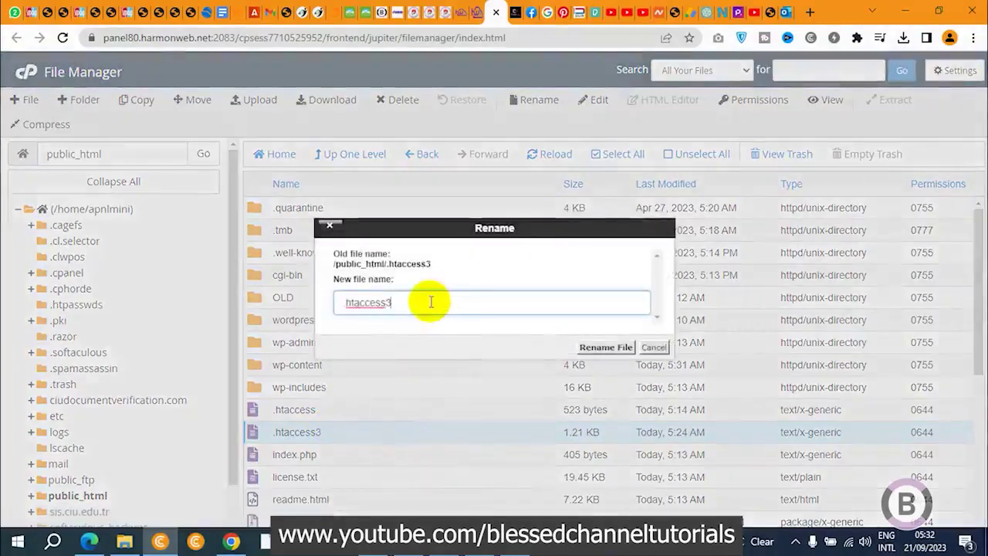
pyautogui.click(652, 348)
# - Rename the 523-byte .htaccess file to .htaccess5 as a backup
pyautogui.click(332, 411)
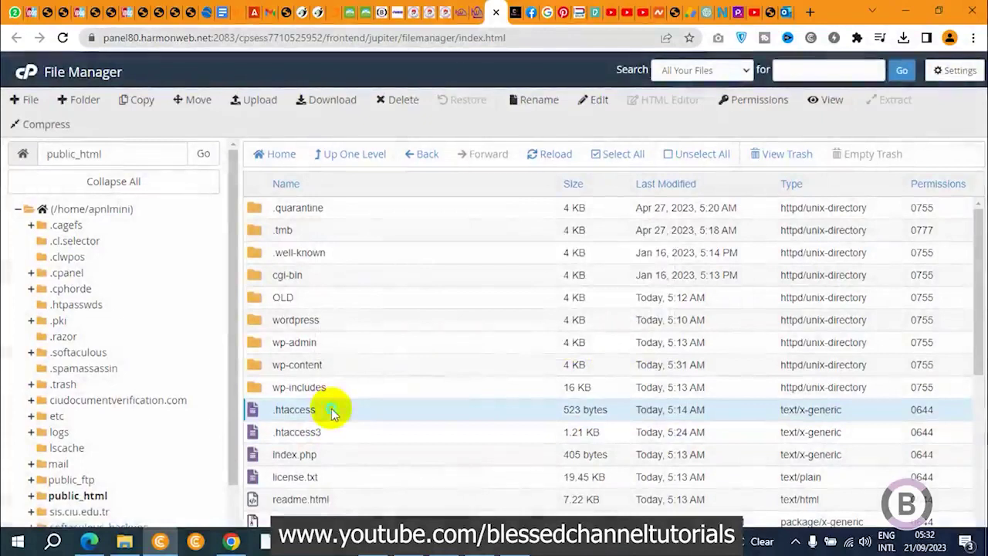
pyautogui.rightClick(332, 411)
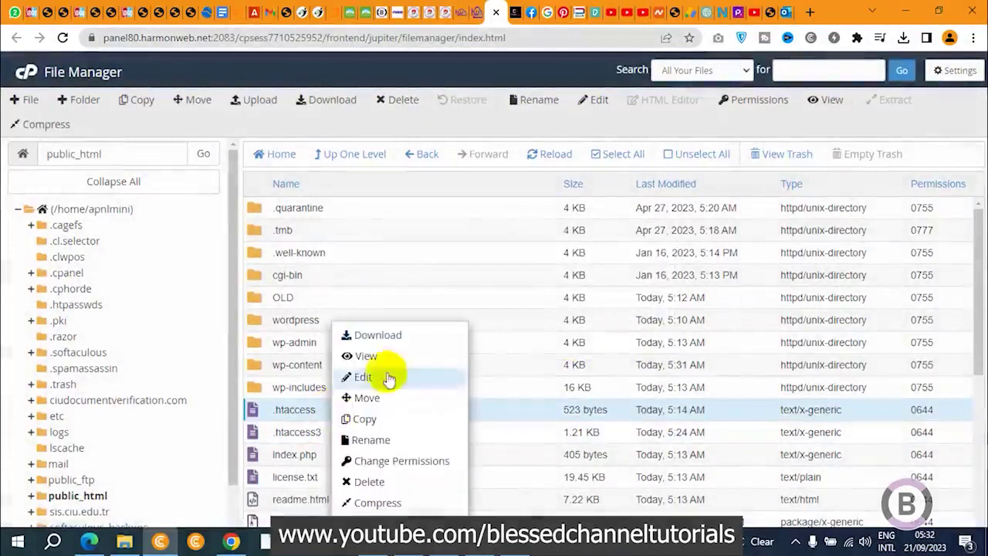
pyautogui.click(404, 446)
pyautogui.write('5')
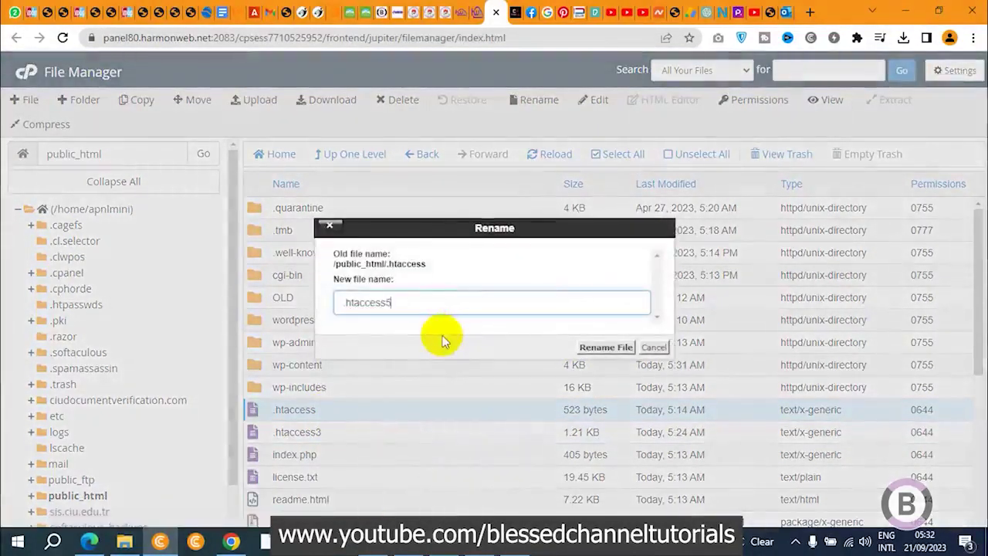
pyautogui.click(596, 344)
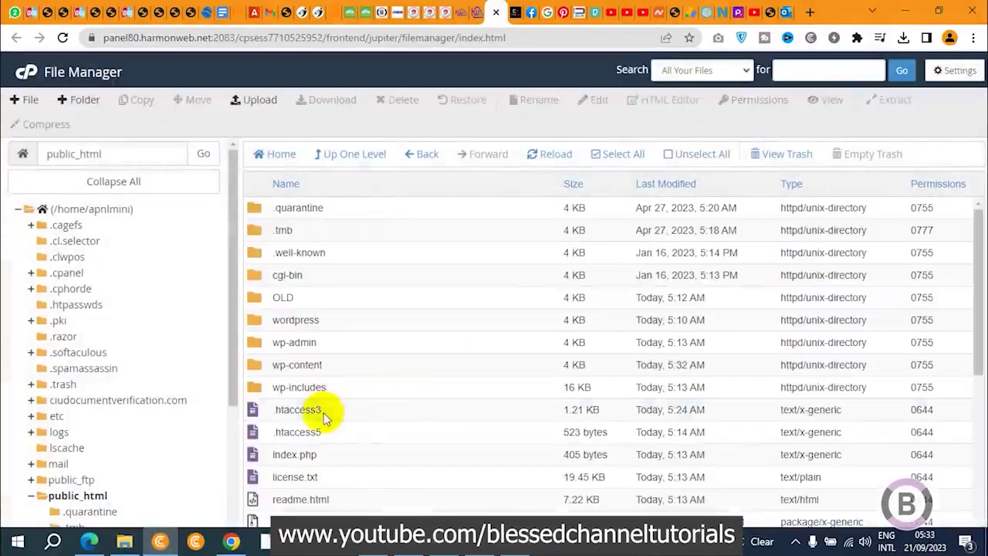
# - Rename the 1.21 KB .htaccess3 file to .htaccess and select the restored file
pyautogui.click(324, 412)
pyautogui.rightClick(323, 412)
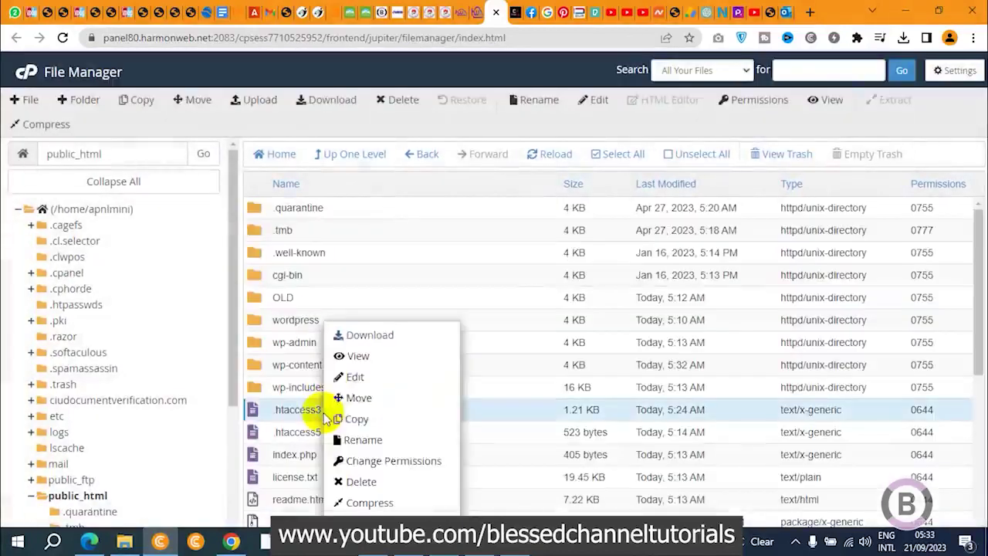
pyautogui.click(388, 442)
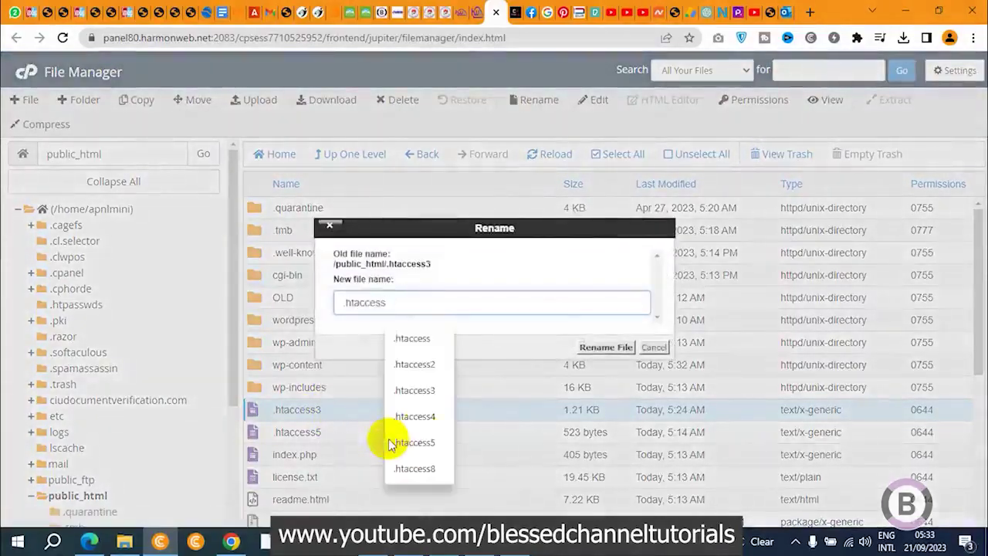
pyautogui.click(591, 348)
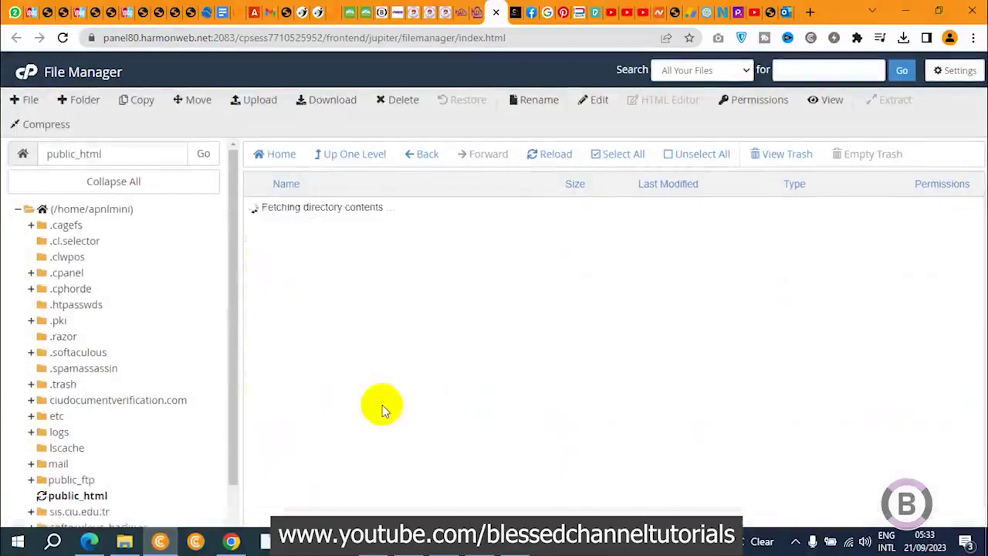
pyautogui.click(338, 410)
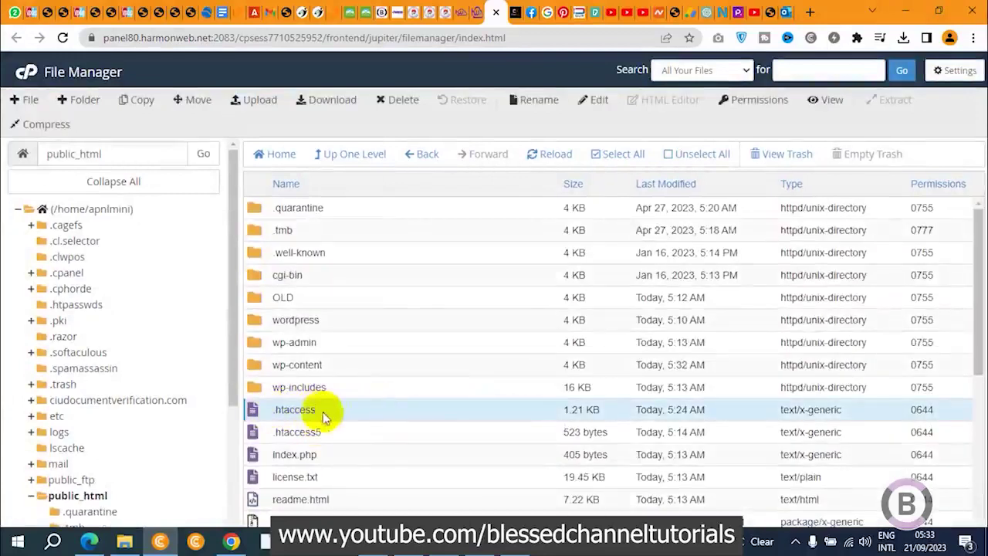
# - Open .htaccess in the File Manager code editor
pyautogui.rightClick(344, 411)
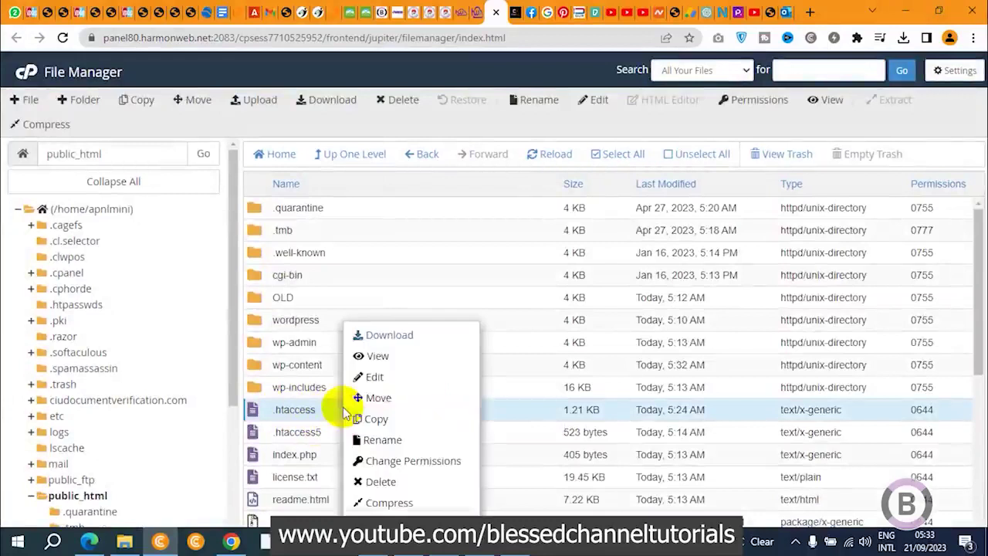
pyautogui.click(390, 380)
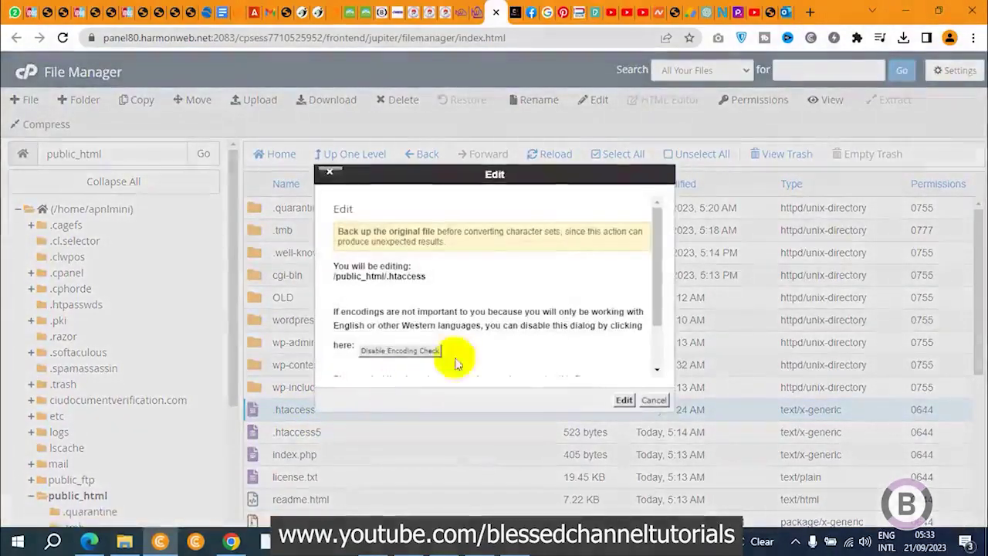
pyautogui.click(622, 400)
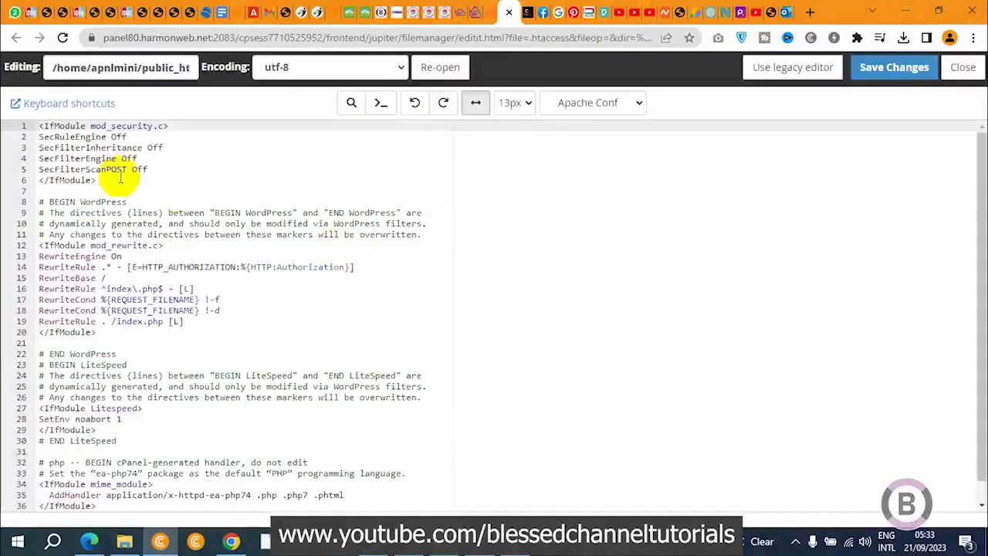
# - Replace the top lines with the pasted <IfModule mod_security.c> SecRuleEngine Off block and save
pyautogui.moveTo(108, 180); pyautogui.dragTo(18, 121)
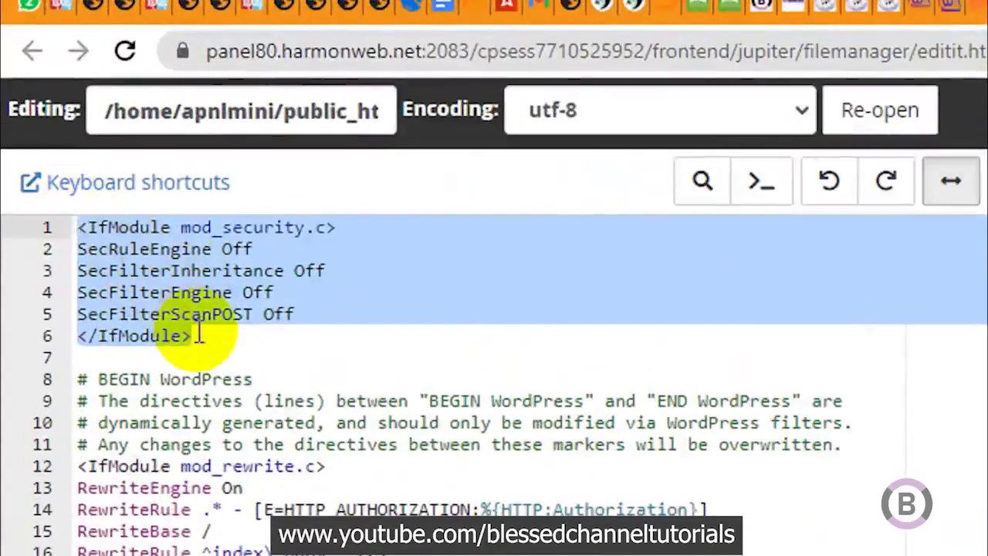
pyautogui.moveTo(198, 335); pyautogui.dragTo(62, 230)
pyautogui.hotkey('ctrl', 'c')
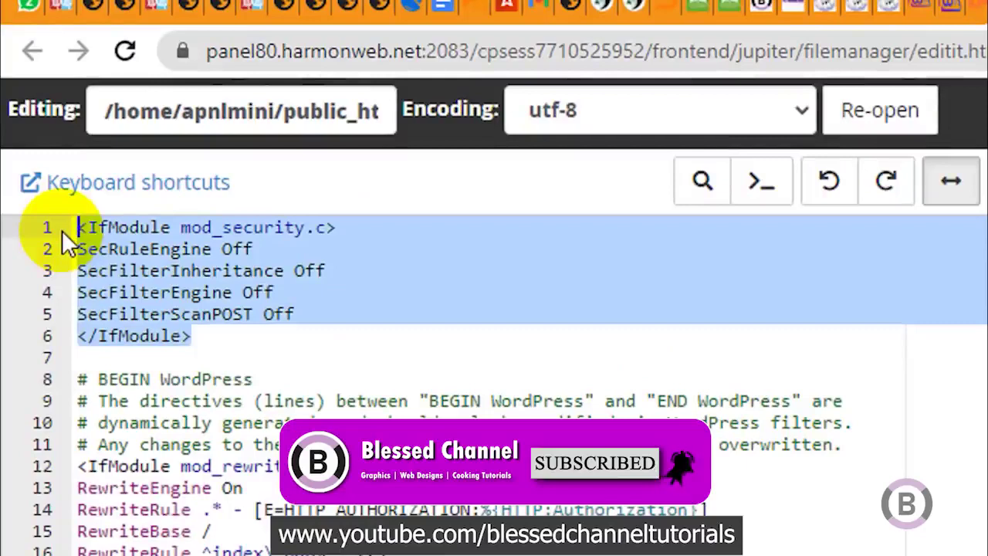
pyautogui.press('BackSpace')
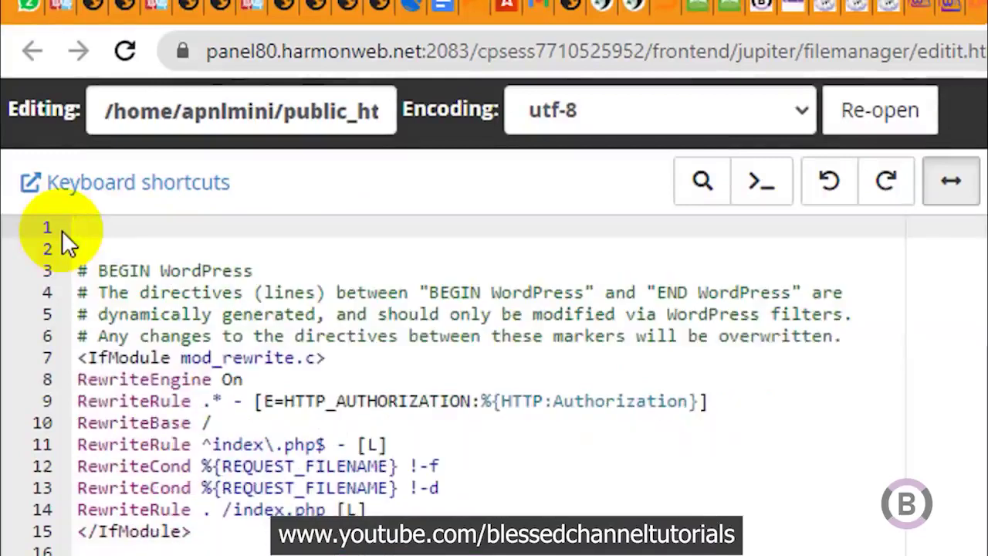
pyautogui.press('Delete')
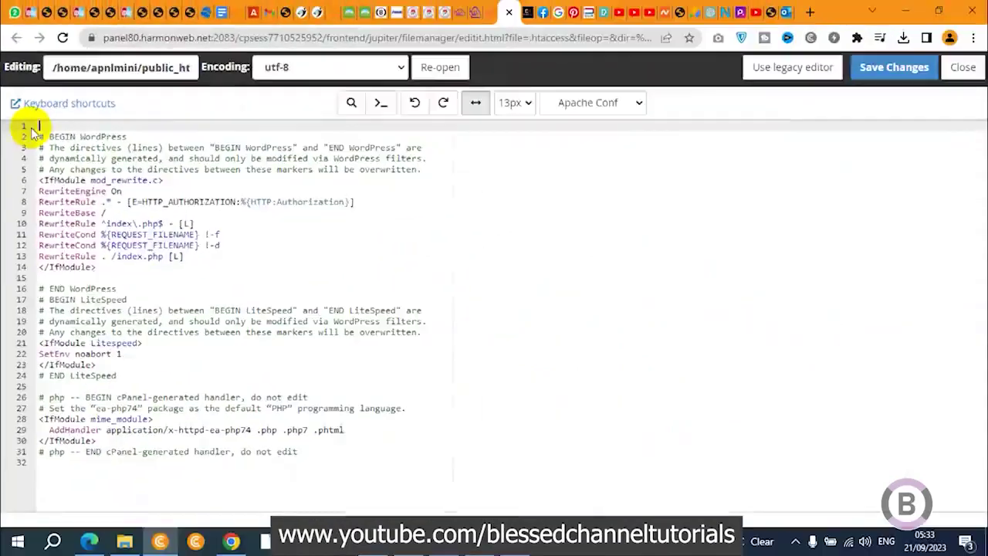
pyautogui.press('Return')
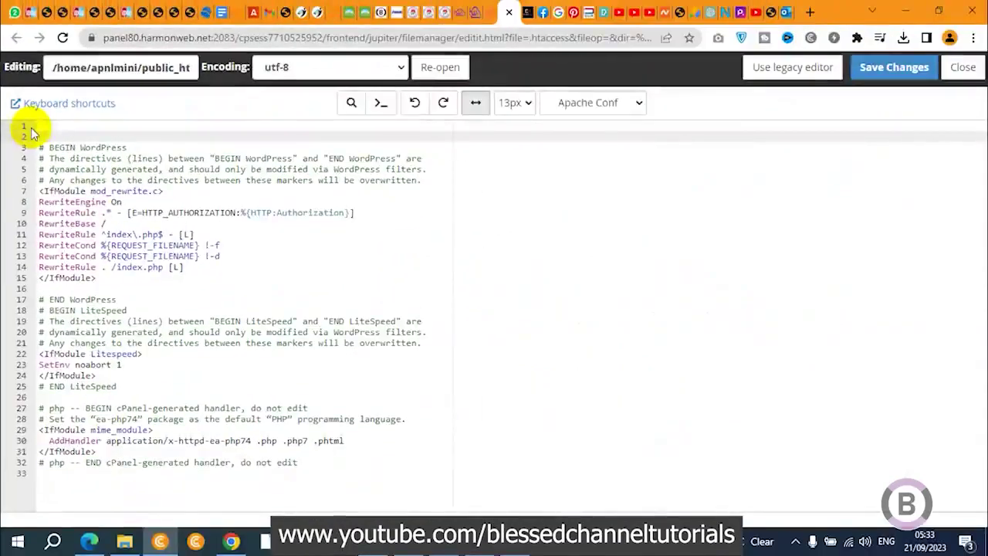
pyautogui.click(45, 125)
pyautogui.hotkey('ctrl', 'v')
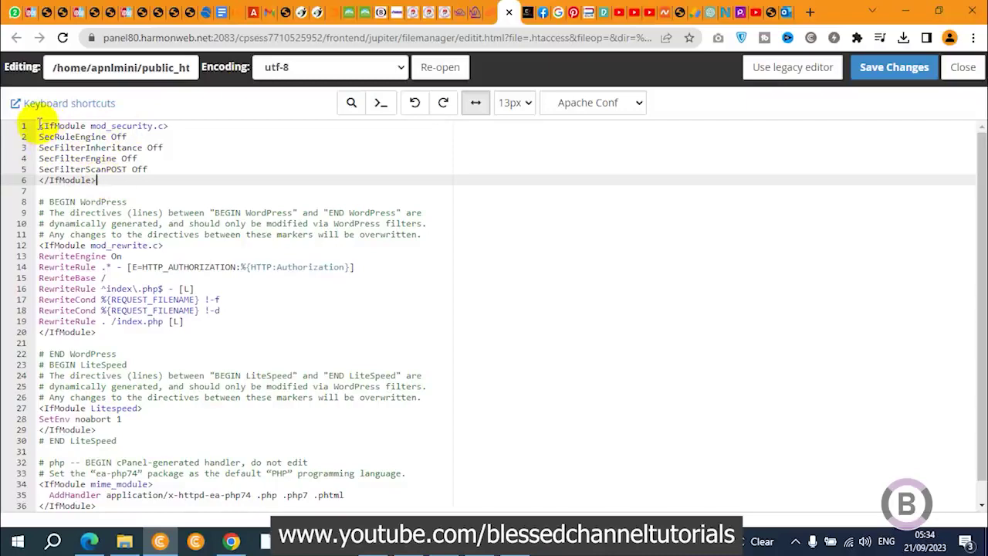
pyautogui.click(871, 71)
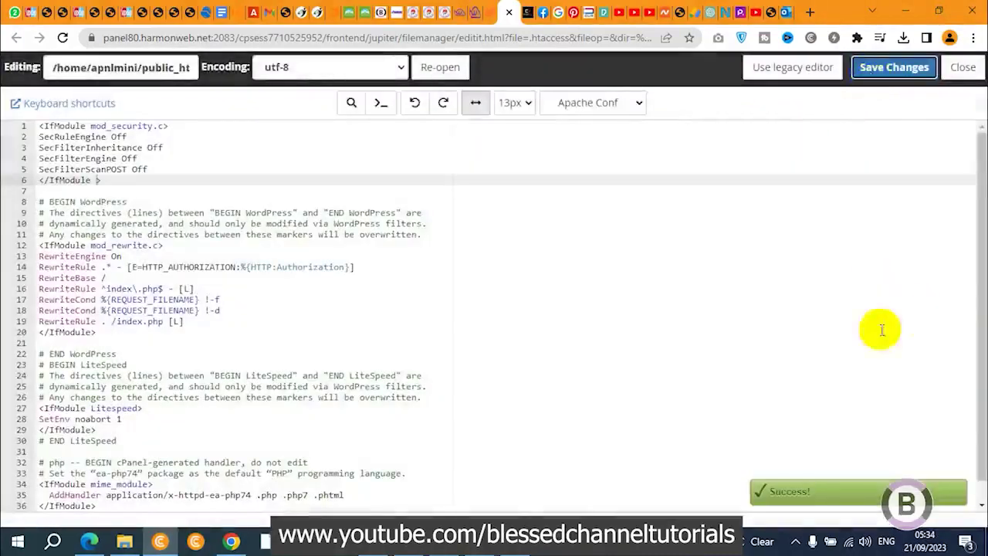